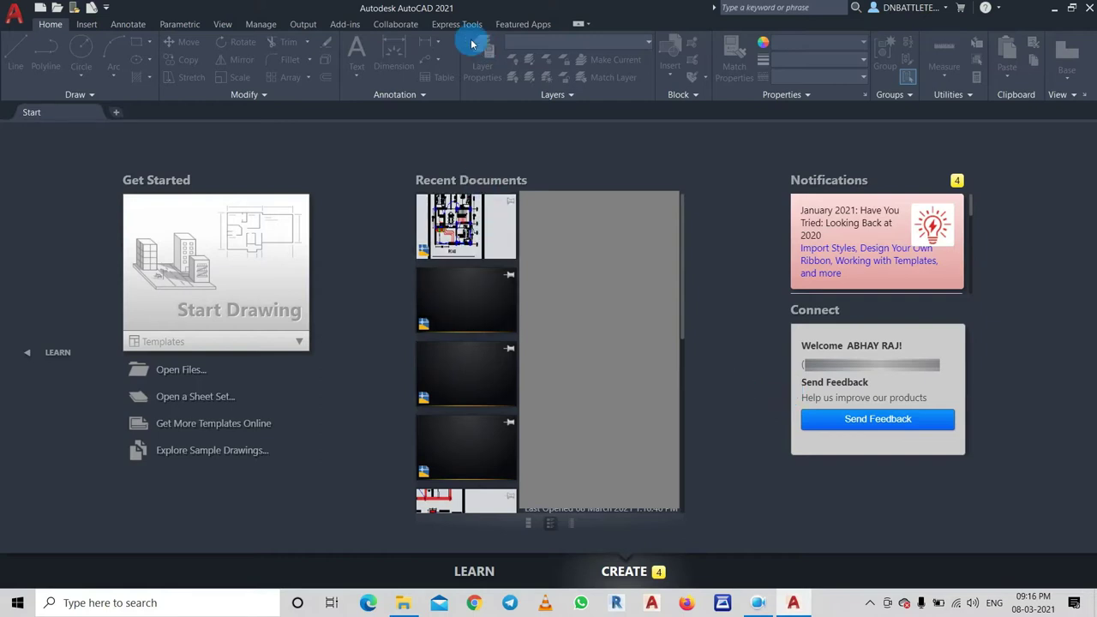
Create the new blank drawing Drawing1 from the default template on the Start tab
{"action": "left_click", "coordinate": [410, 141]}
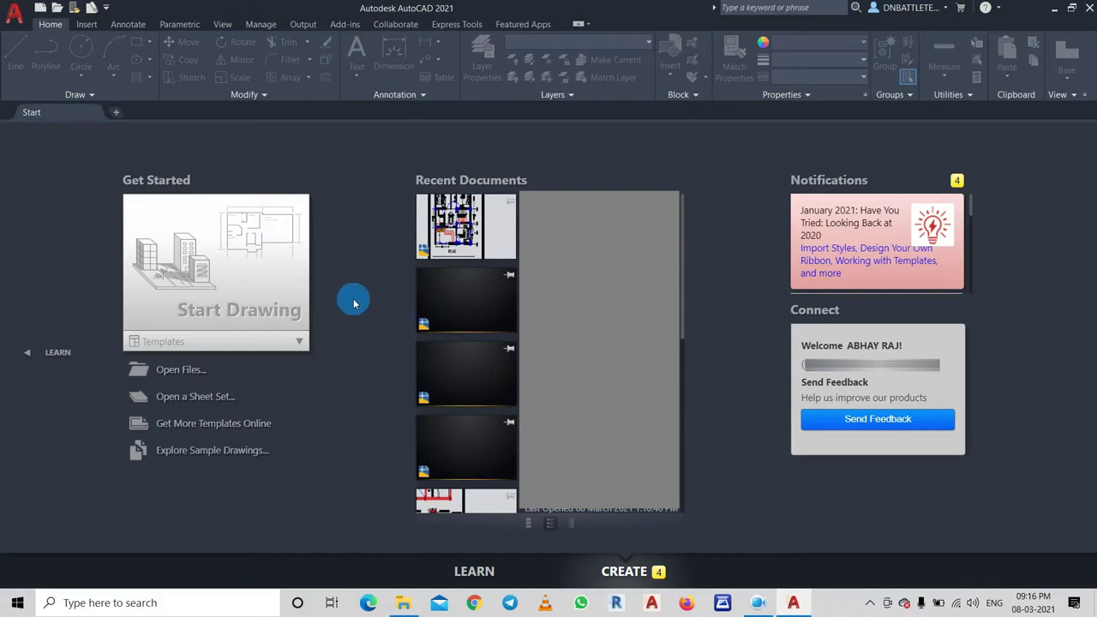
{"action": "left_click", "coordinate": [246, 296]}
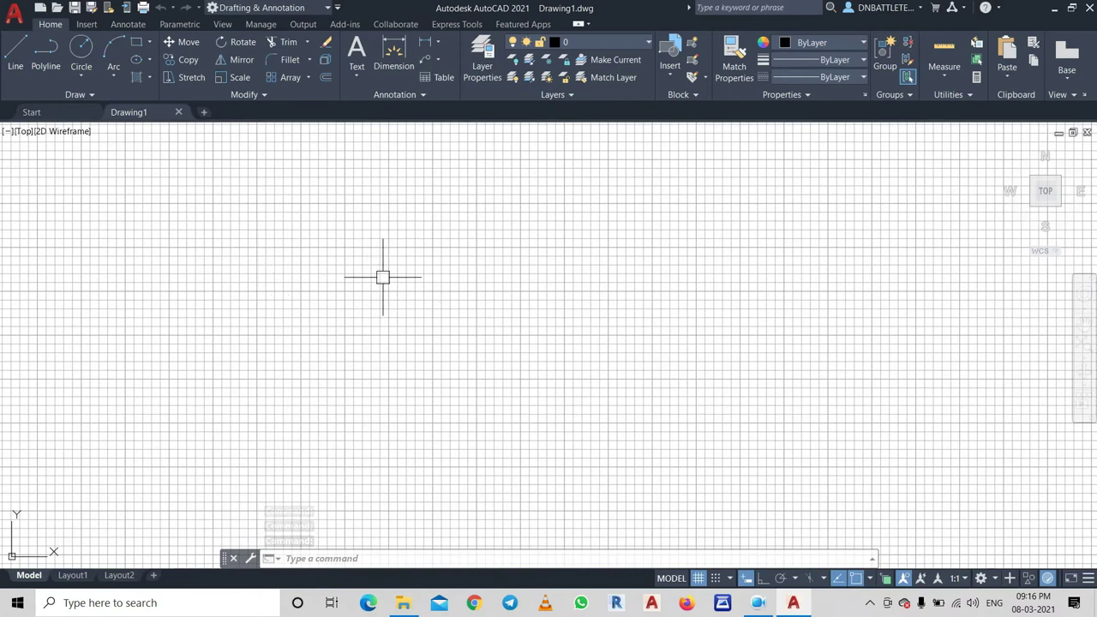
Toggle the status-bar grid (GRIDMODE) off so Drawing1's model space shows no grid
{"action": "left_click", "coordinate": [700, 578]}
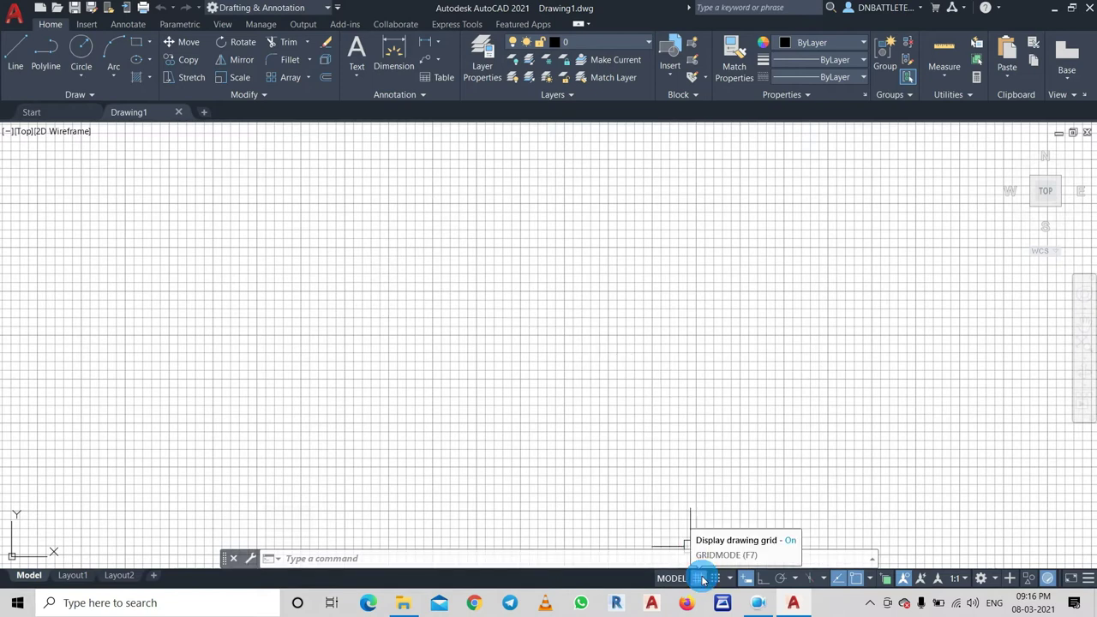
{"action": "left_click", "coordinate": [703, 580]}
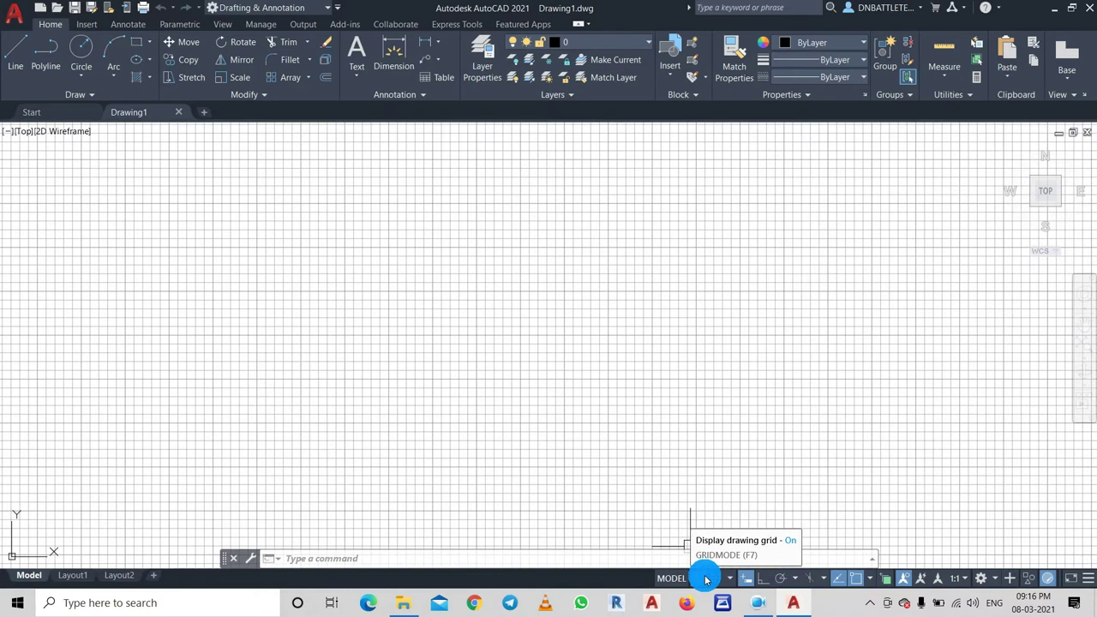
{"action": "left_click", "coordinate": [706, 580]}
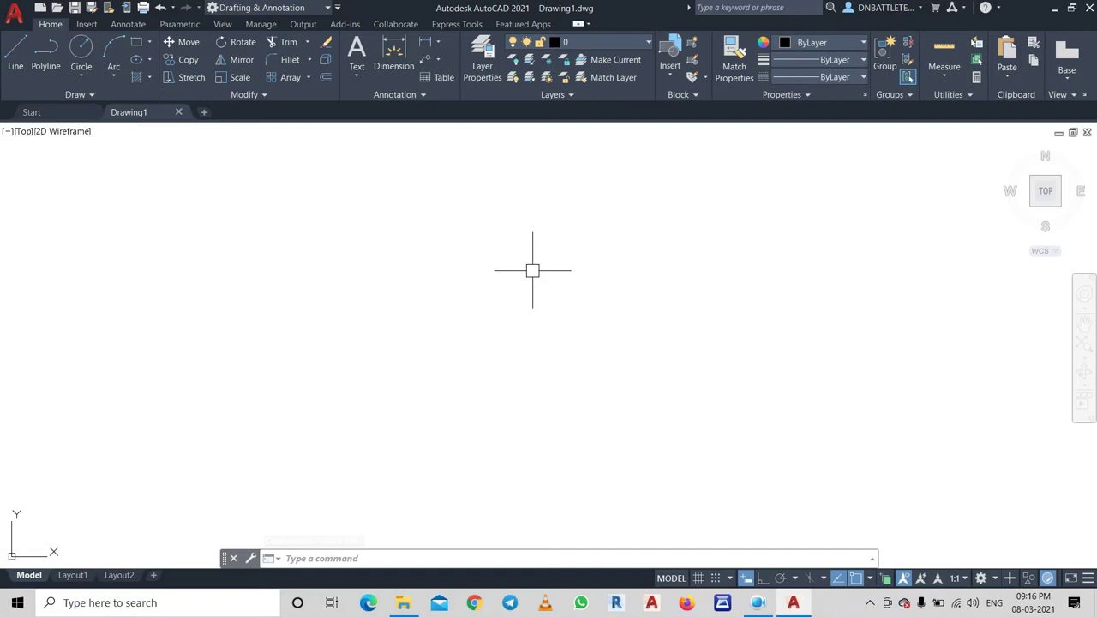
Open Drawing Units with UN, currently showing Decimal 0.0000 length and Millimeters insertion scale
{"action": "type", "text": "UN"}
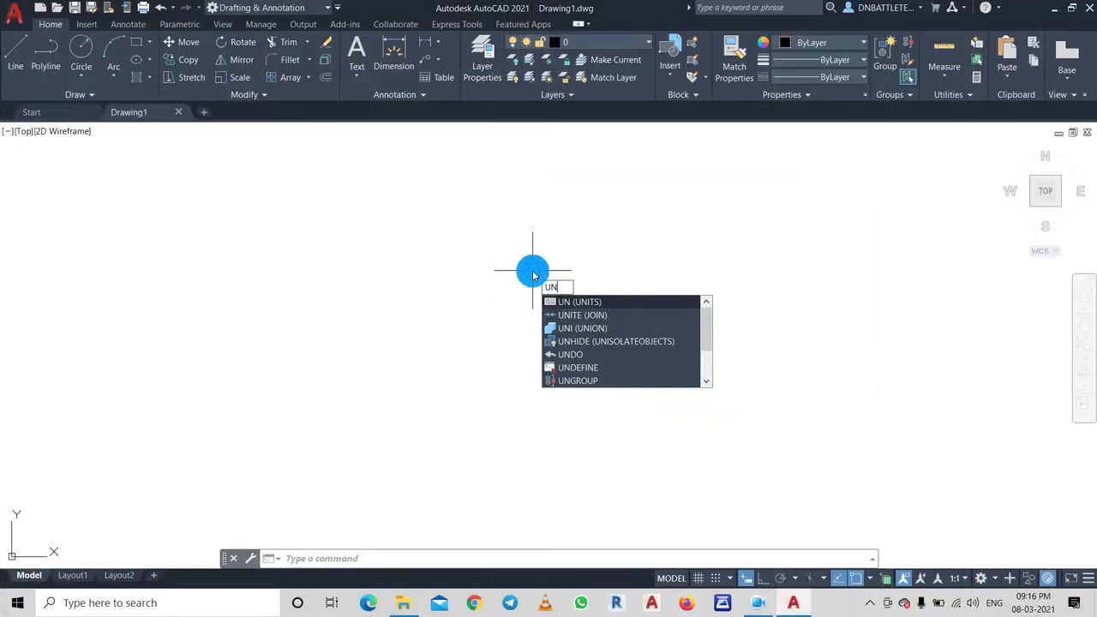
{"action": "key", "text": "Return"}
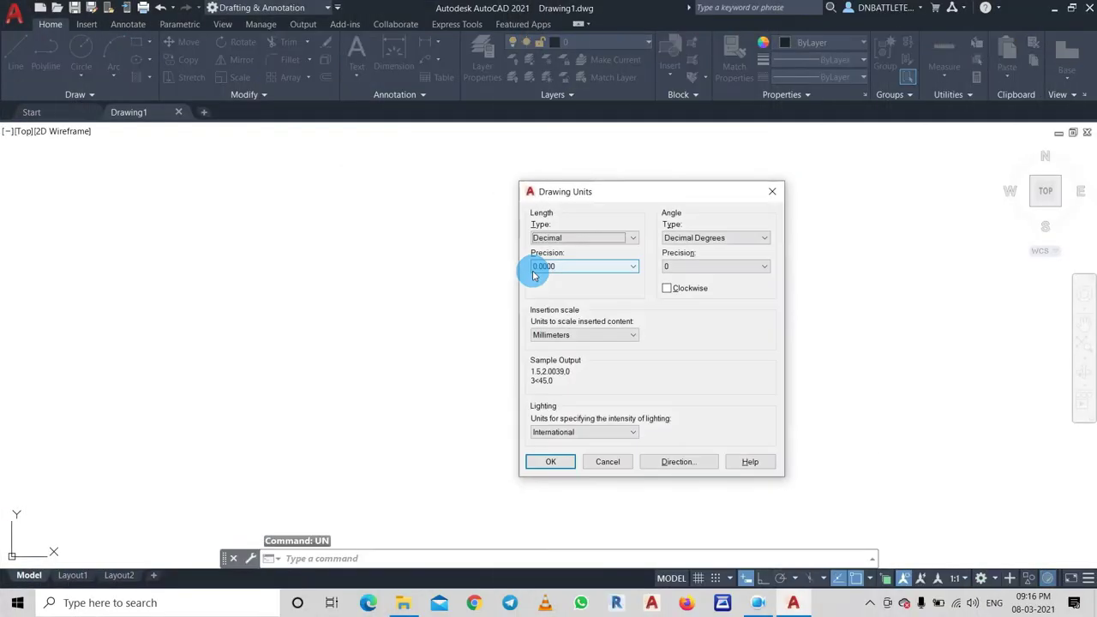
{"action": "mouse_move", "coordinate": [582, 266]}
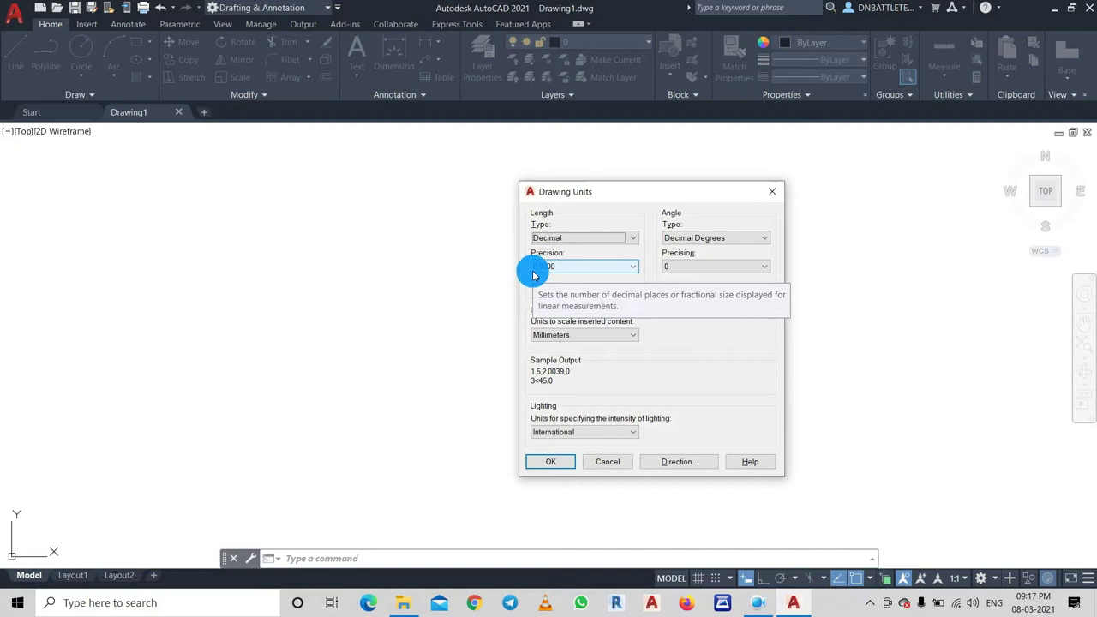
{"action": "left_click", "coordinate": [549, 240]}
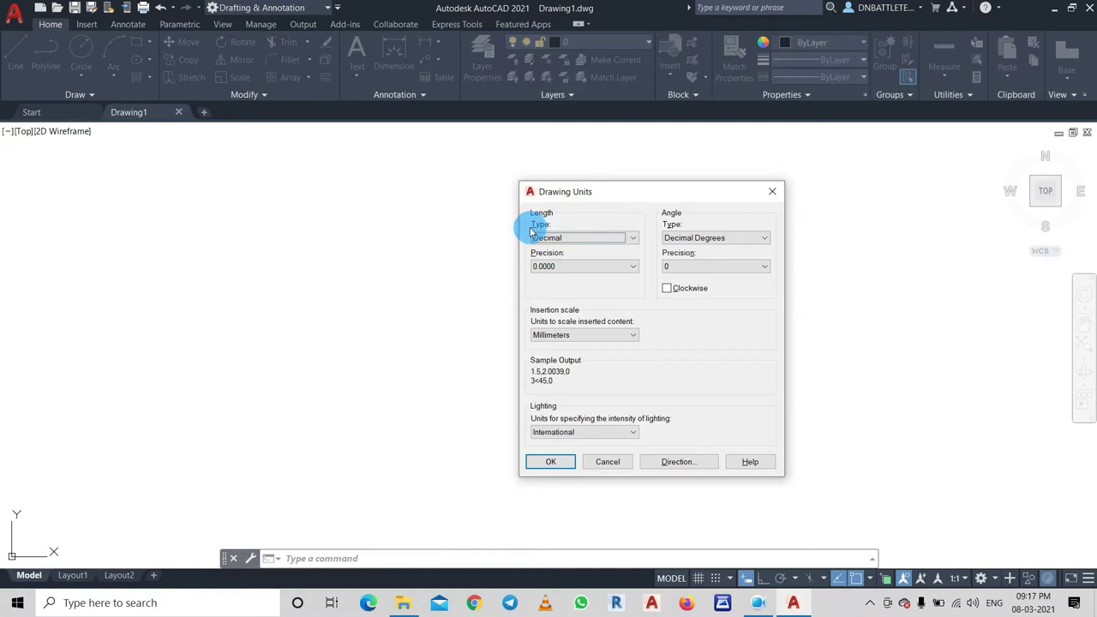
{"action": "left_click", "coordinate": [540, 336]}
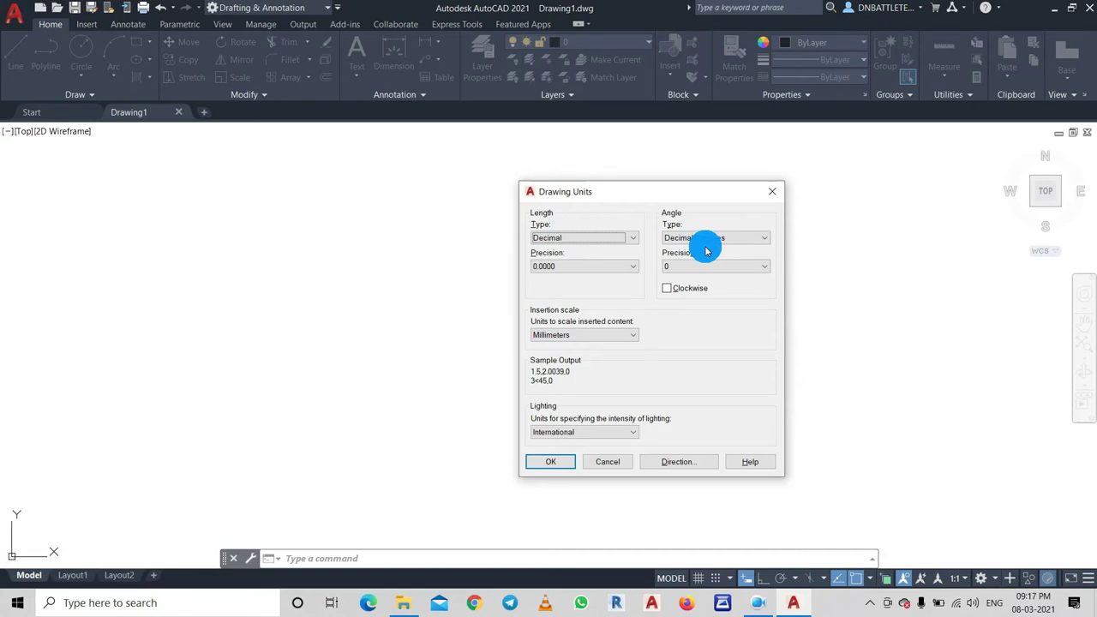
Choose Architectural length type with 0'-0 1/2" precision in the Drawing Units dialog
{"action": "left_click", "coordinate": [568, 237]}
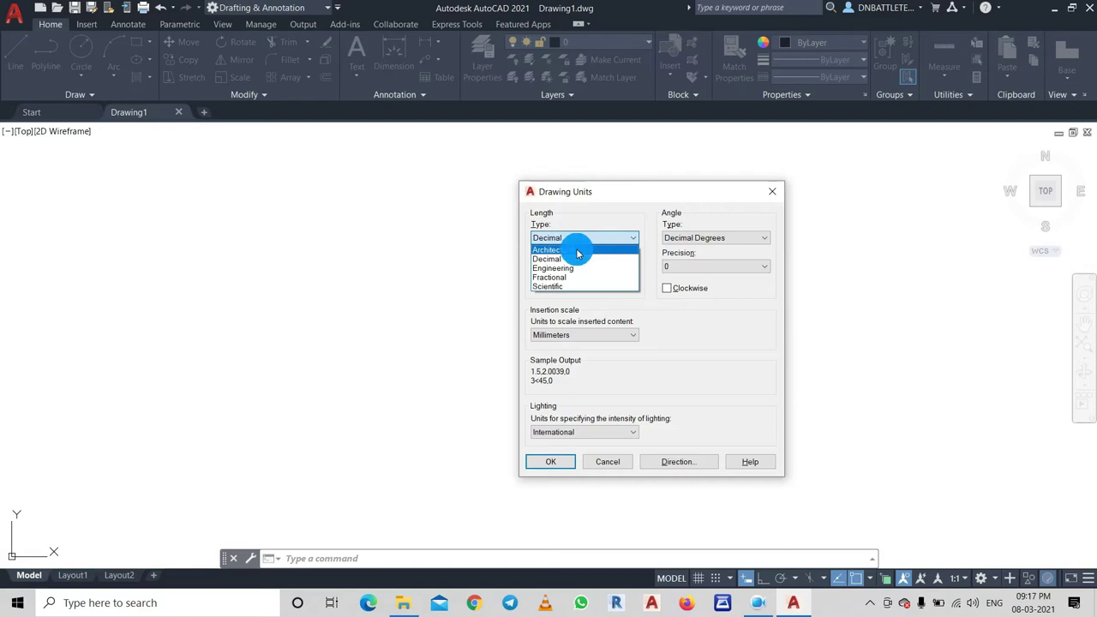
{"action": "left_click", "coordinate": [578, 250]}
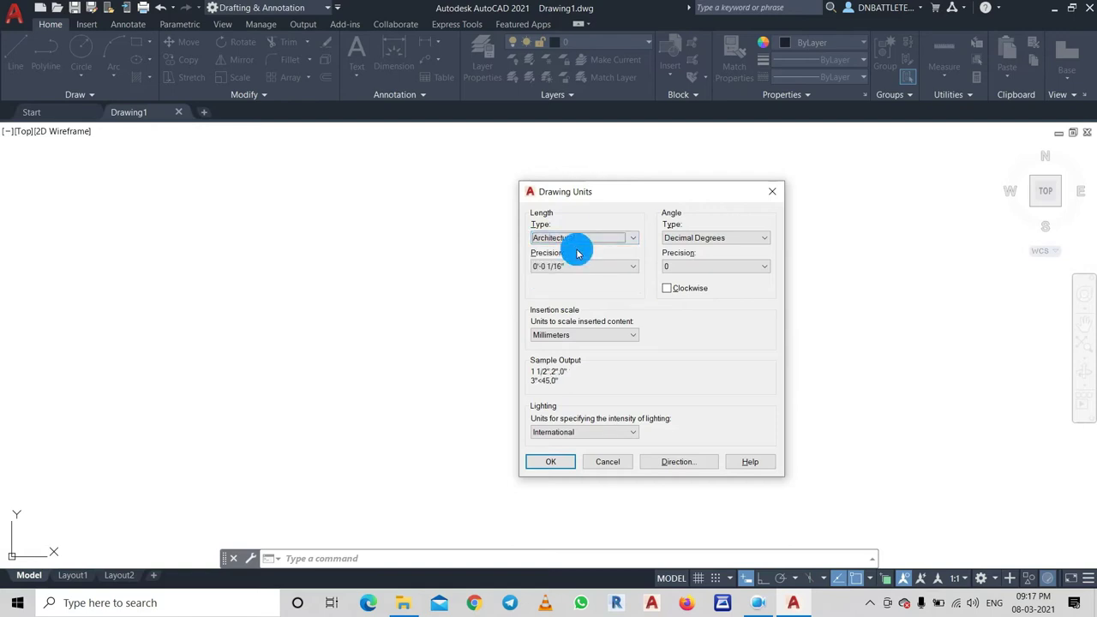
{"action": "left_click", "coordinate": [578, 267]}
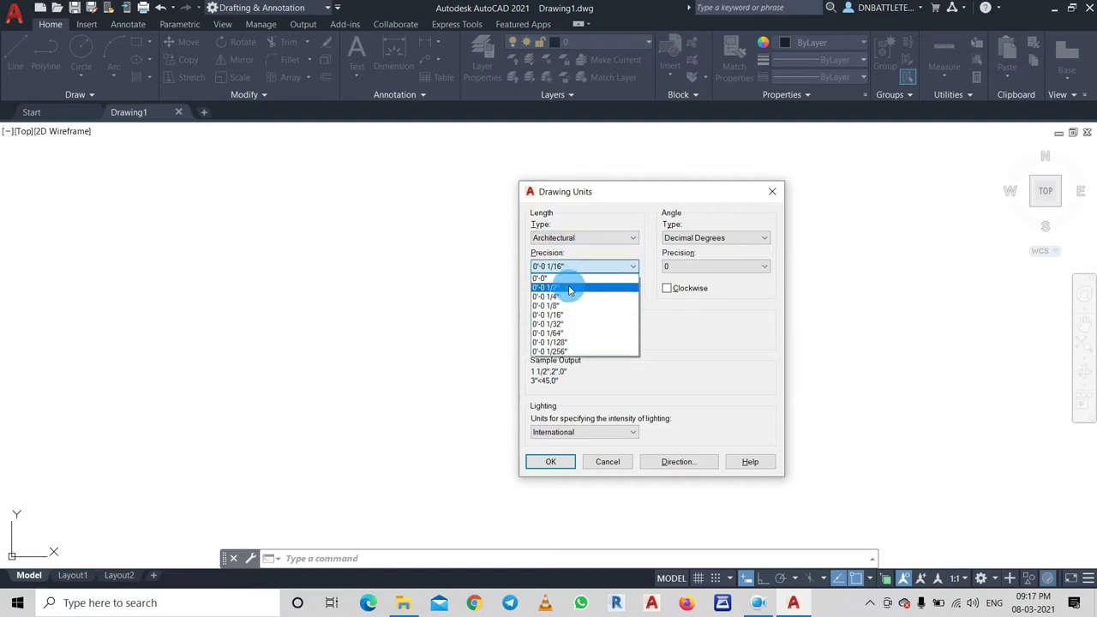
{"action": "left_click", "coordinate": [570, 288]}
{"action": "left_click", "coordinate": [570, 267]}
{"action": "left_click", "coordinate": [572, 288]}
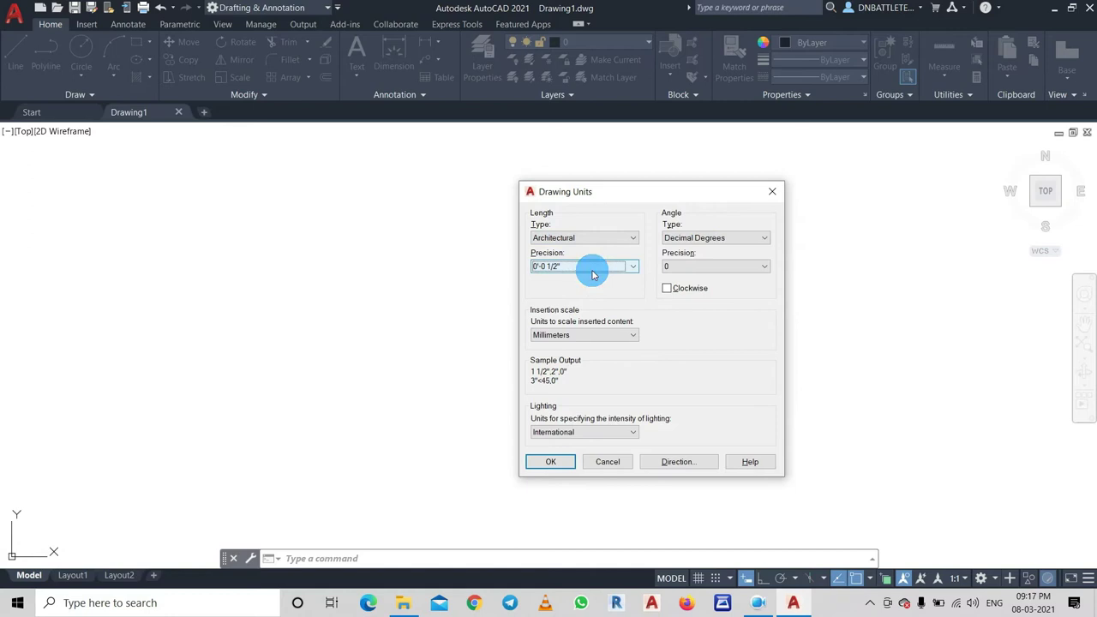
{"action": "mouse_move", "coordinate": [583, 267]}
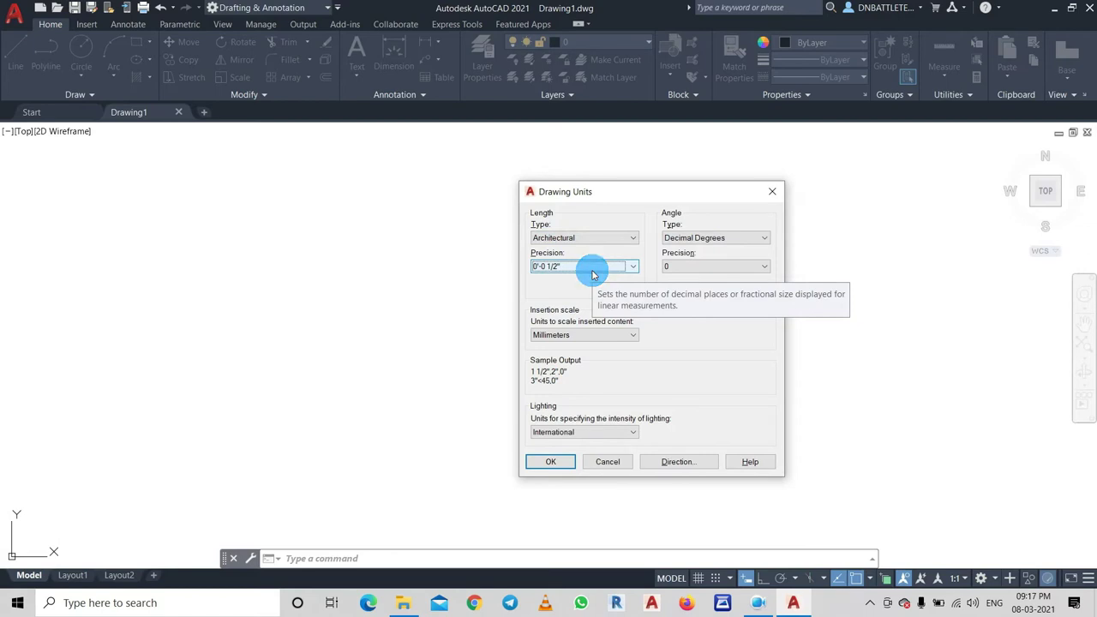
Set the insertion scale units to Inches and confirm the Drawing Units dialog
{"action": "left_click", "coordinate": [603, 335]}
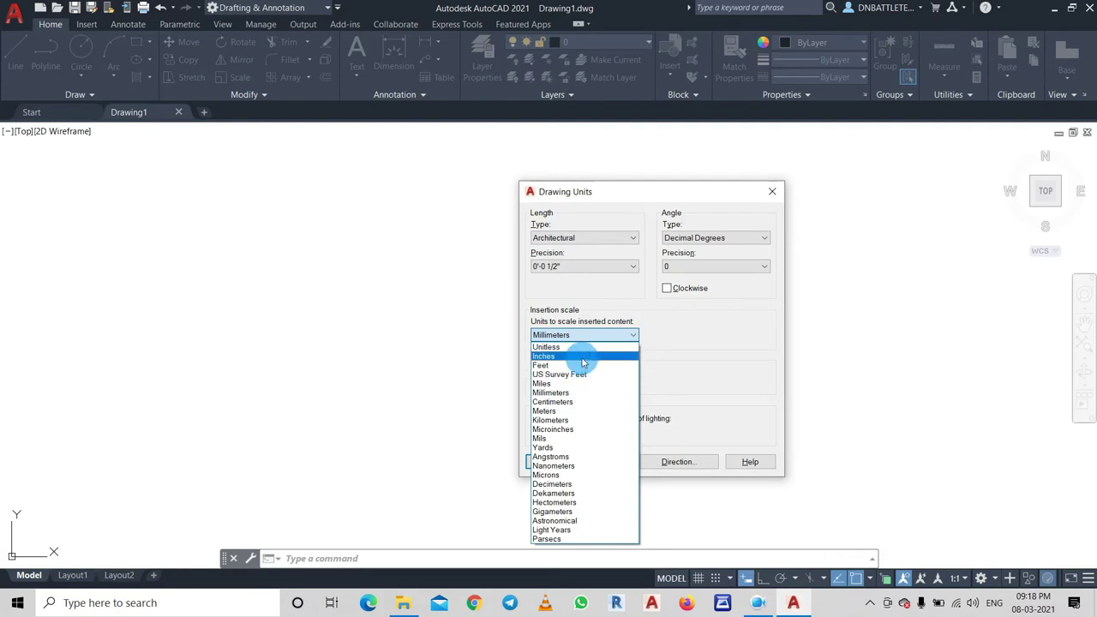
{"action": "left_click", "coordinate": [582, 358]}
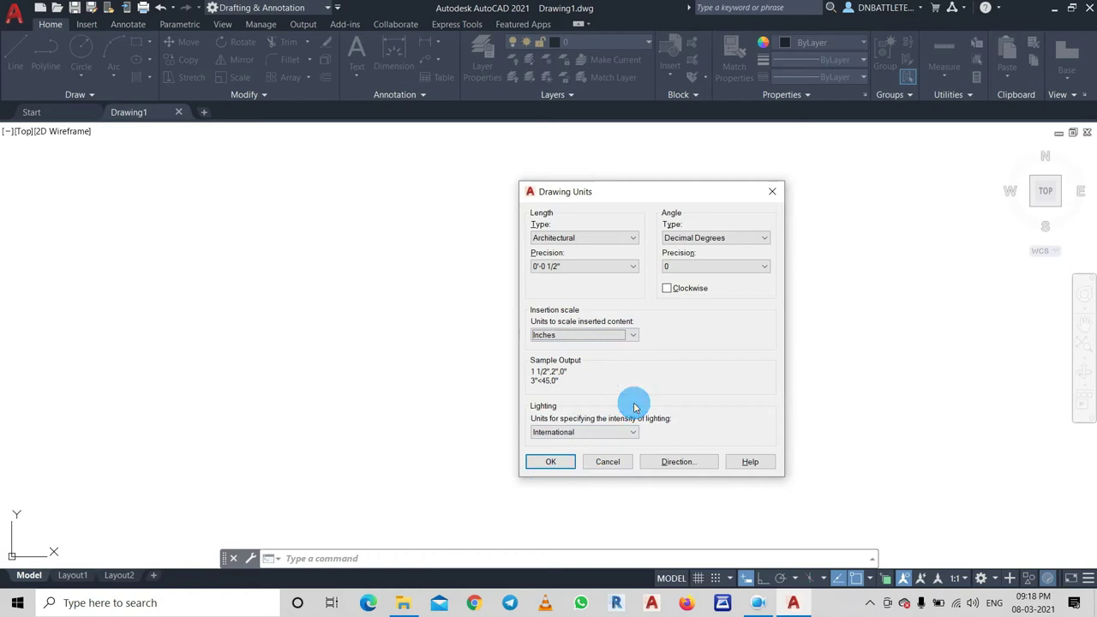
{"action": "left_click", "coordinate": [550, 461]}
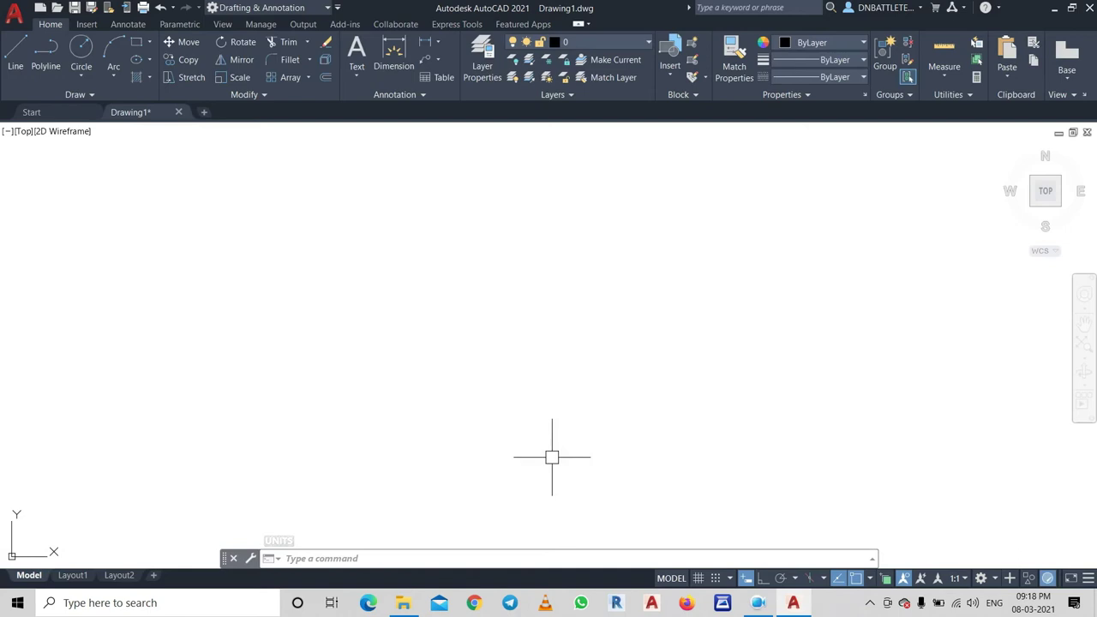
Open the Dimension Style Manager with D and start modifying the ISO-25 style
{"action": "type", "text": "d"}
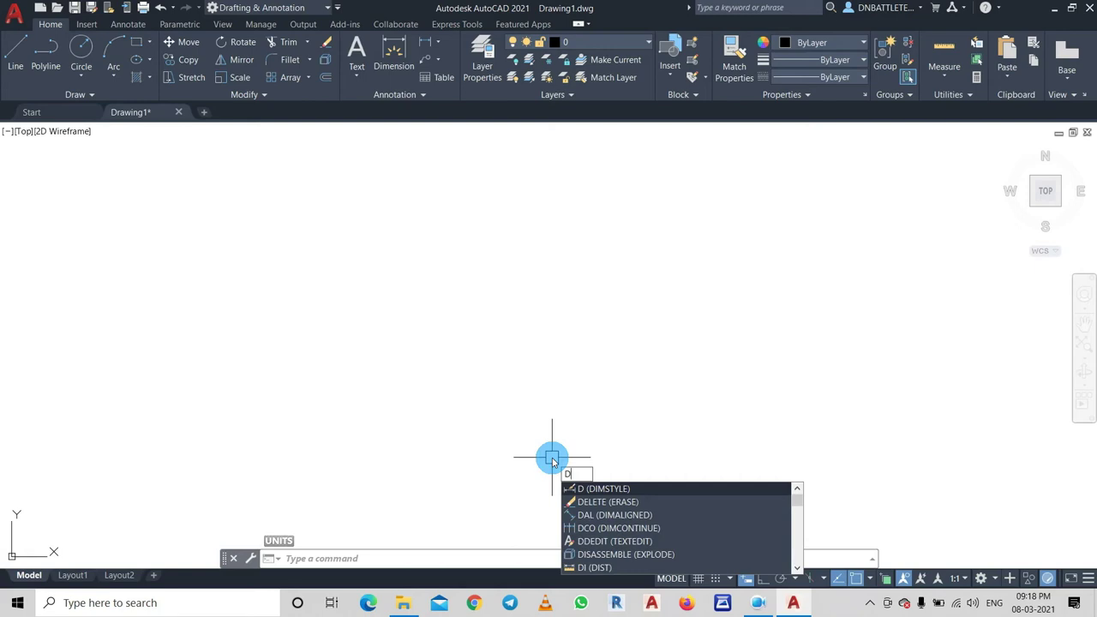
{"action": "key", "text": "Return"}
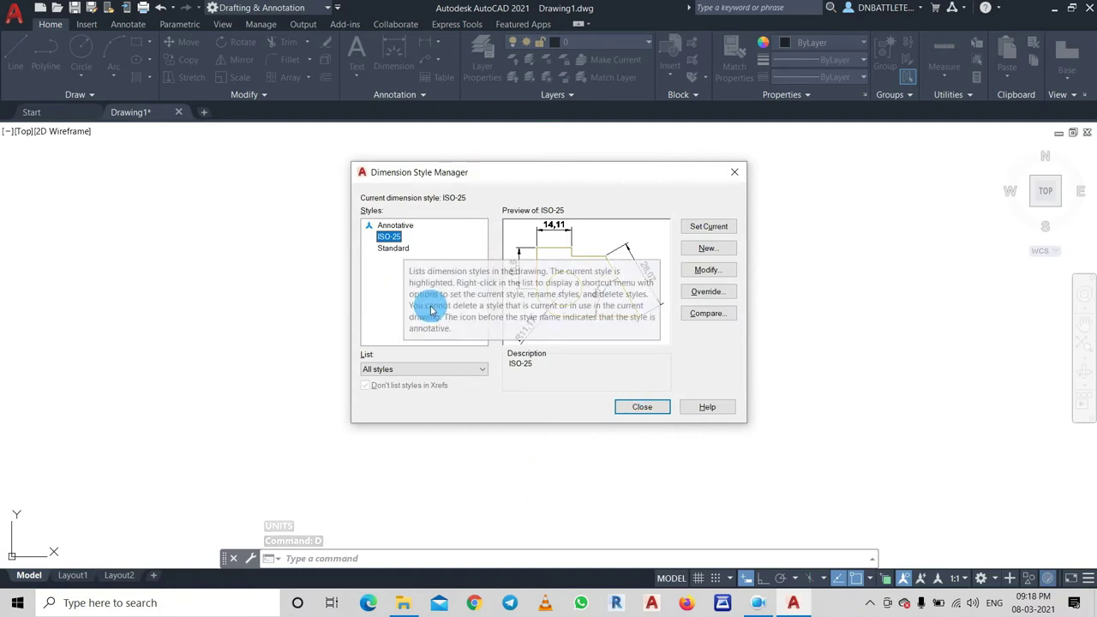
{"action": "left_click", "coordinate": [702, 271]}
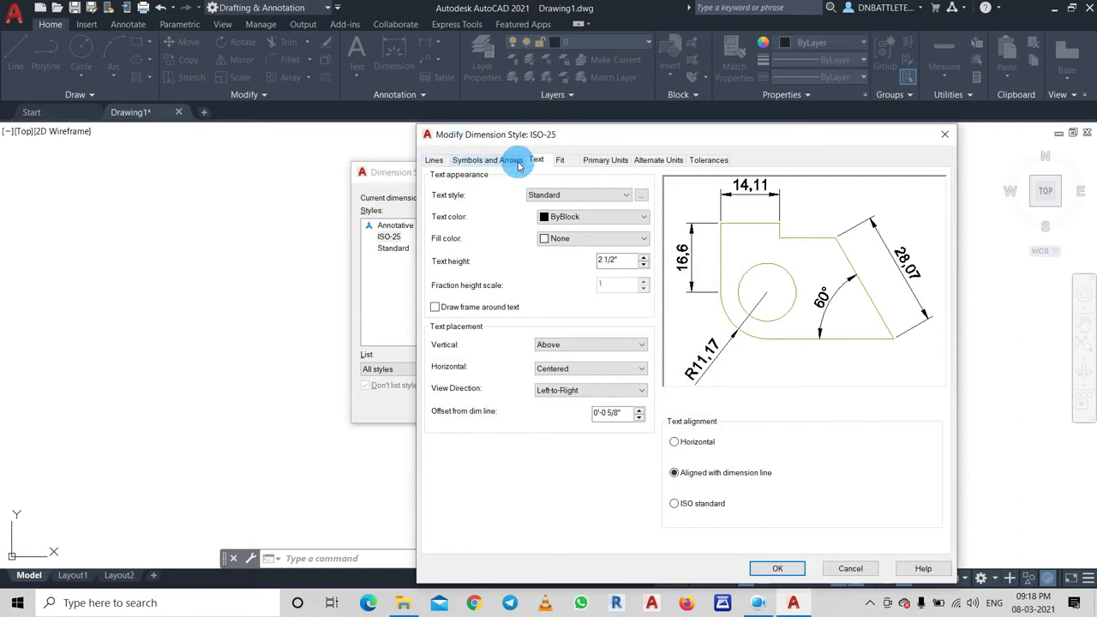
Set ISO-25's primary units to Architectural format with 0'-0 1/2" precision
{"action": "left_click", "coordinate": [618, 167]}
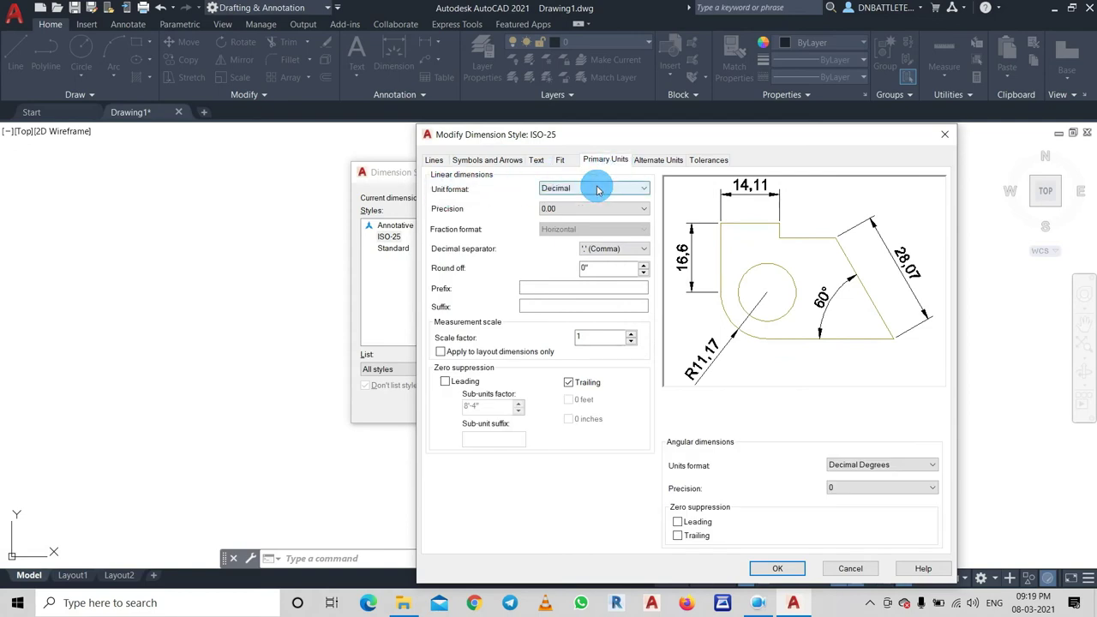
{"action": "left_click", "coordinate": [597, 189]}
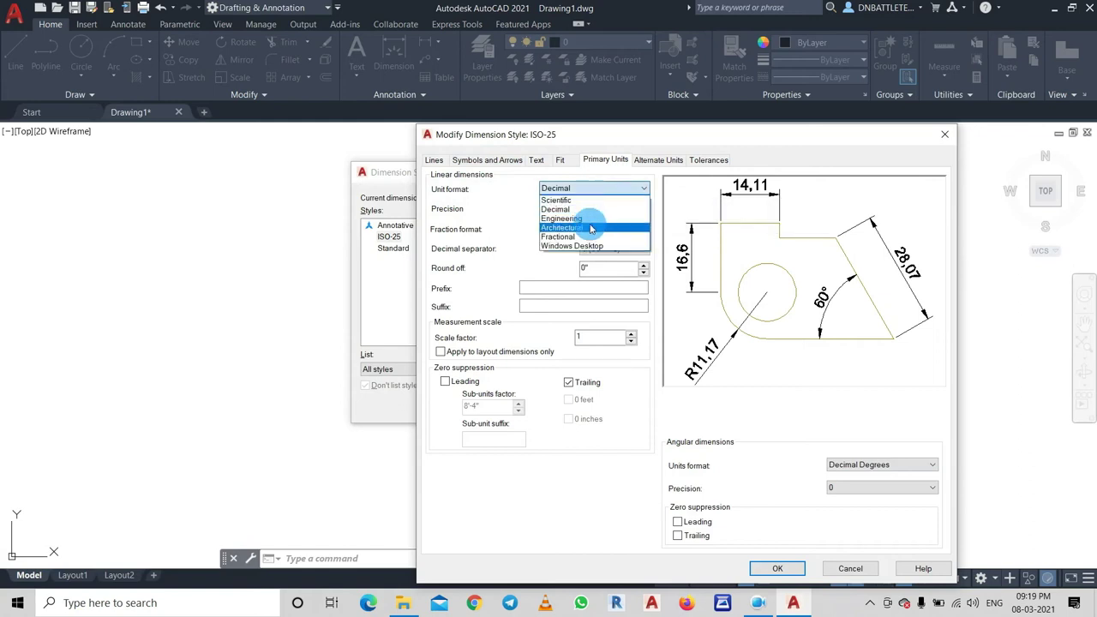
{"action": "left_click", "coordinate": [591, 228]}
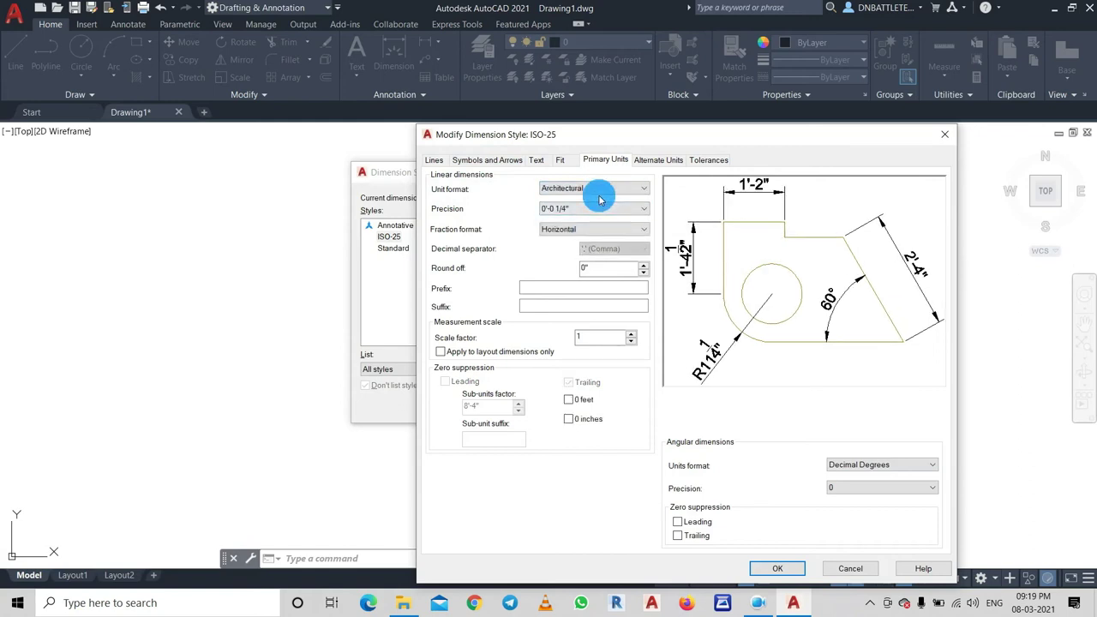
{"action": "left_click", "coordinate": [603, 210]}
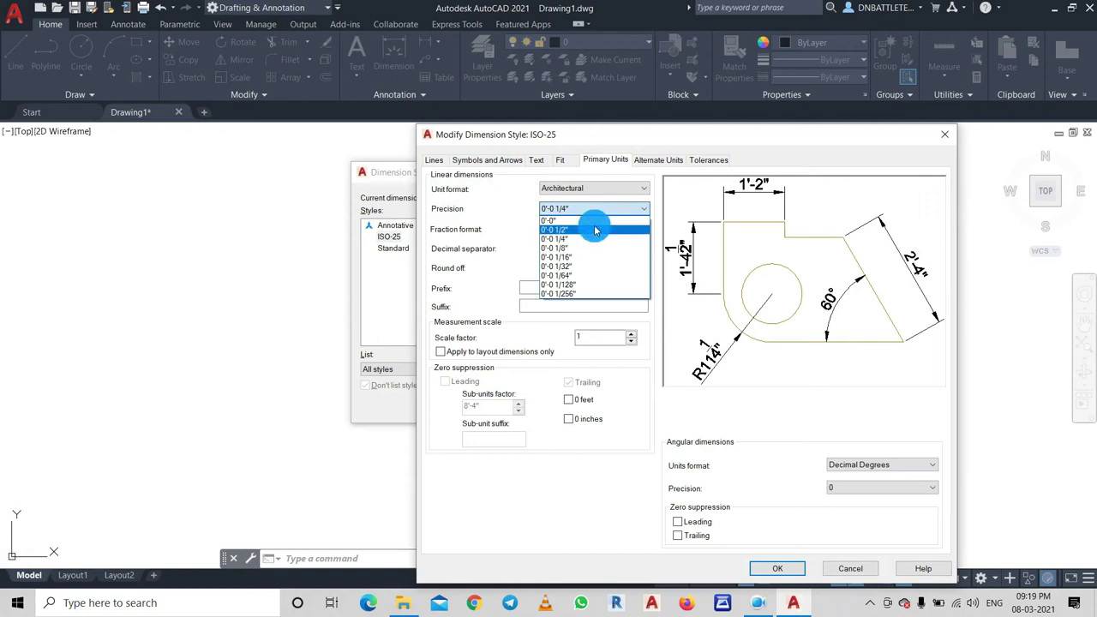
{"action": "left_click", "coordinate": [548, 210]}
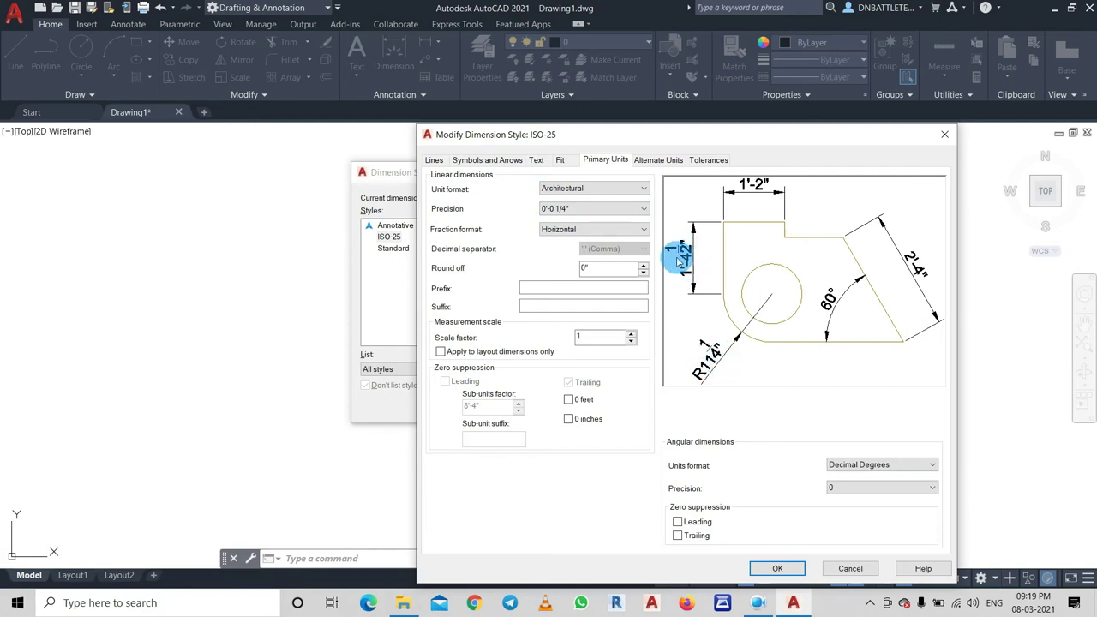
{"action": "left_click", "coordinate": [643, 209]}
{"action": "left_click", "coordinate": [597, 232]}
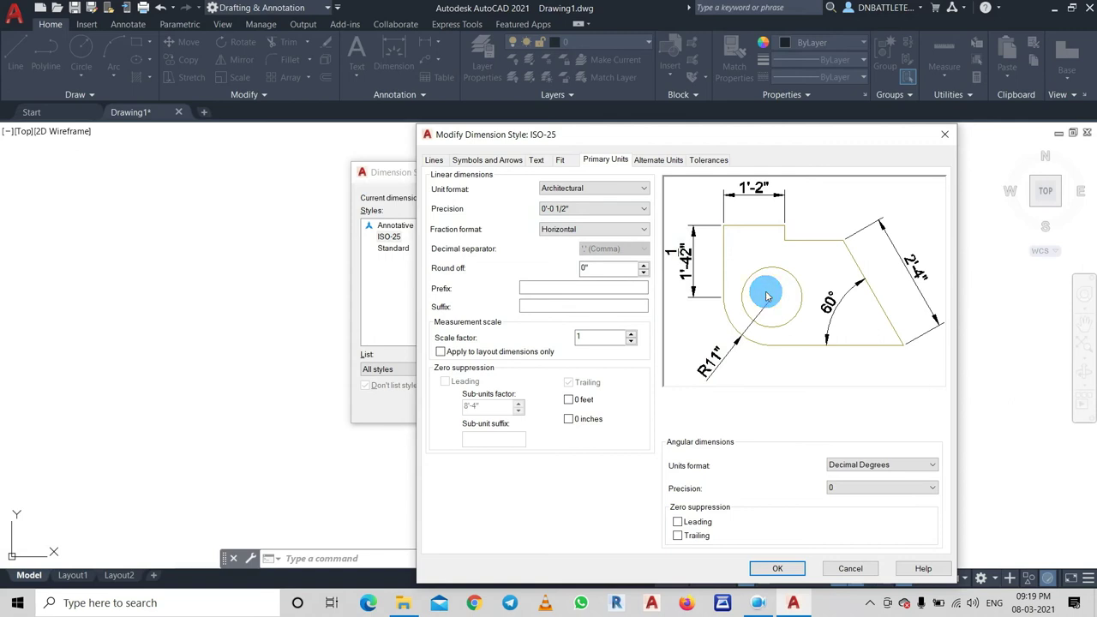
{"action": "left_click", "coordinate": [534, 158]}
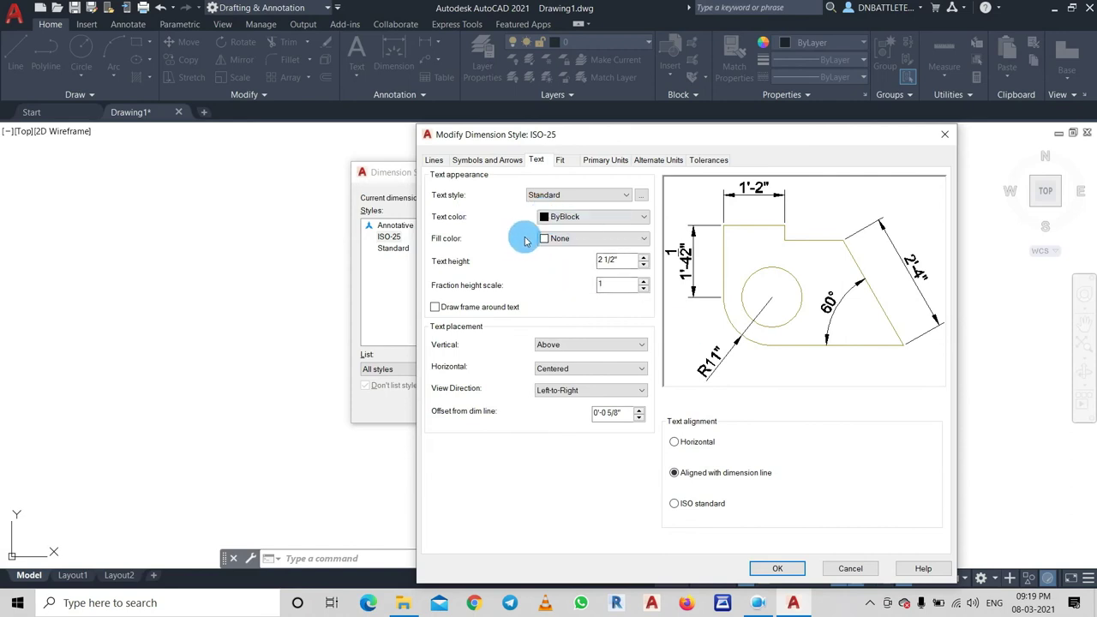
Give ISO-25 3" vertically centered text and Architectural tick arrowheads
{"action": "left_click", "coordinate": [643, 258]}
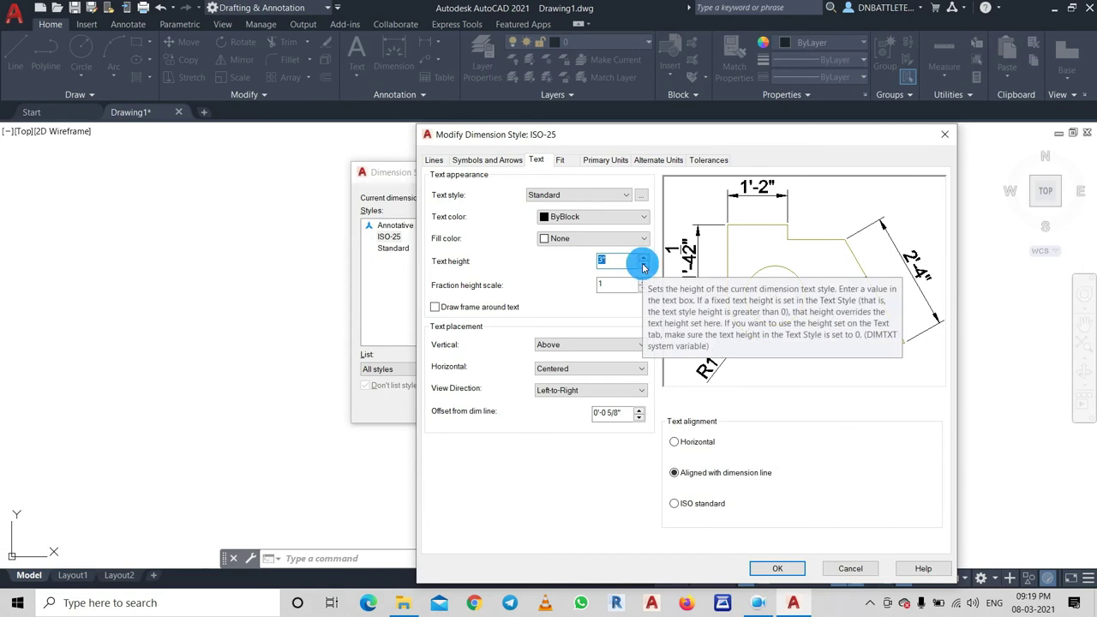
{"action": "left_click", "coordinate": [633, 351]}
{"action": "left_click", "coordinate": [604, 358]}
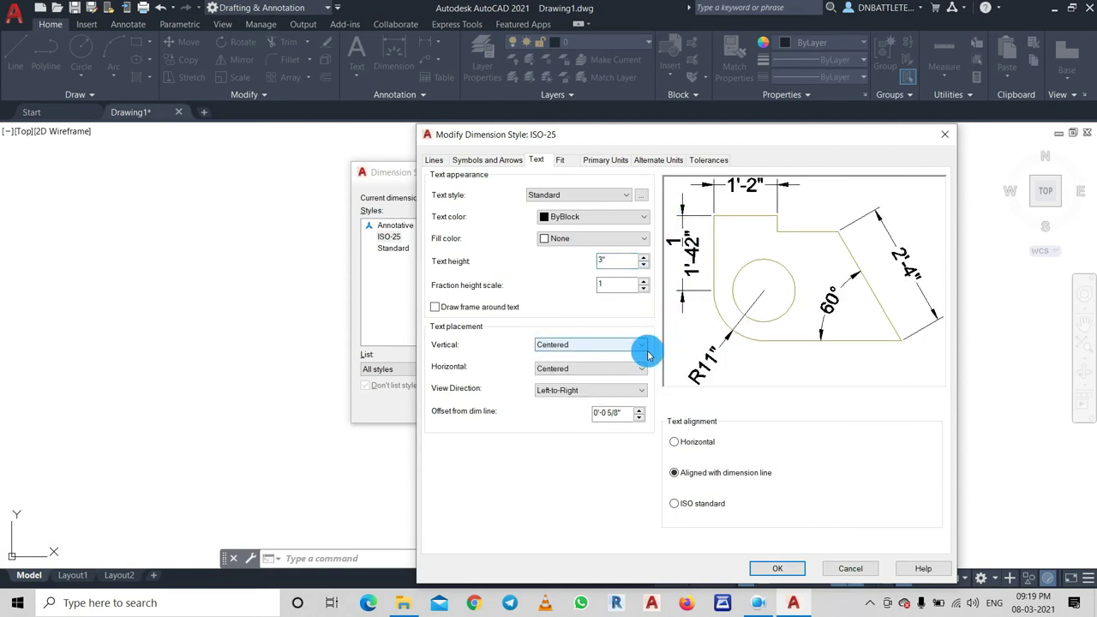
{"action": "left_click", "coordinate": [488, 160]}
{"action": "left_click", "coordinate": [536, 206]}
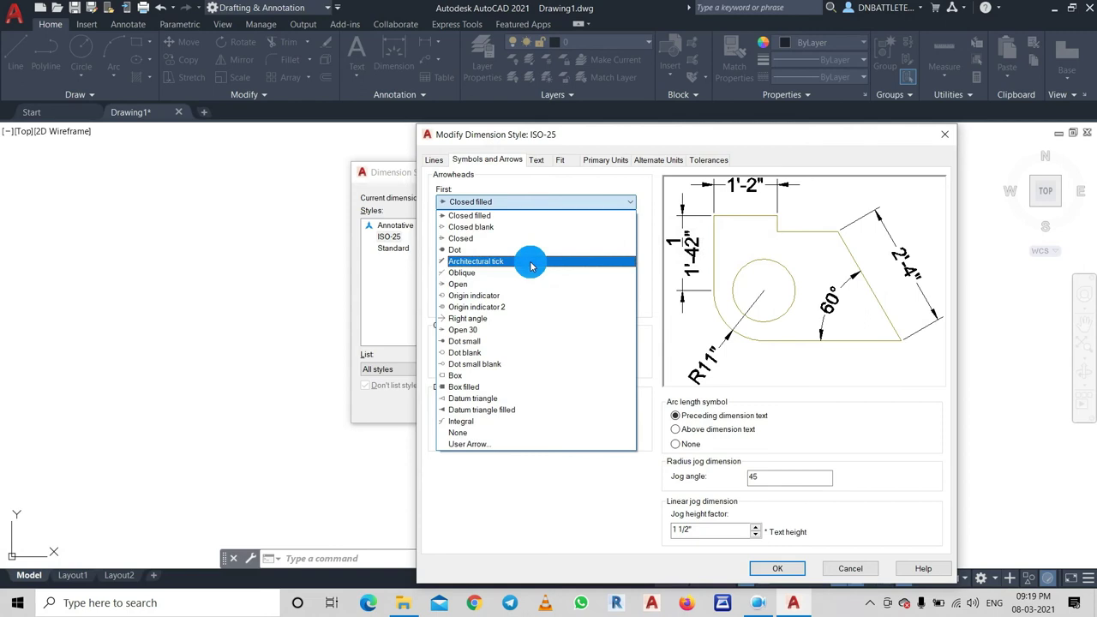
{"action": "left_click", "coordinate": [530, 263]}
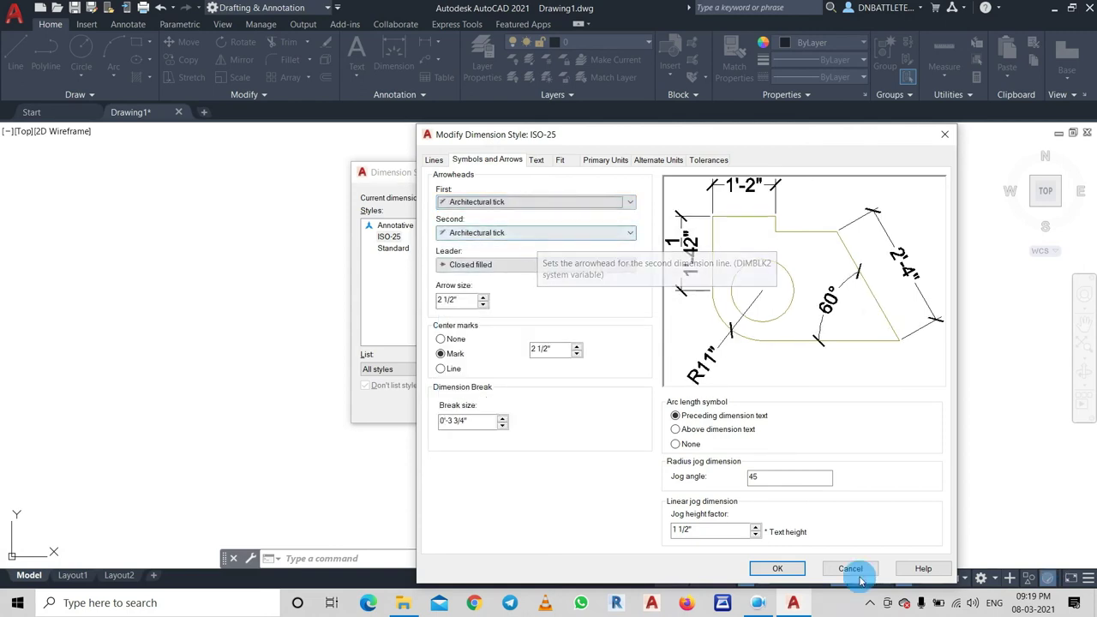
Accept the style changes, make ISO-25 current, and close the Dimension Style Manager
{"action": "left_click", "coordinate": [779, 569]}
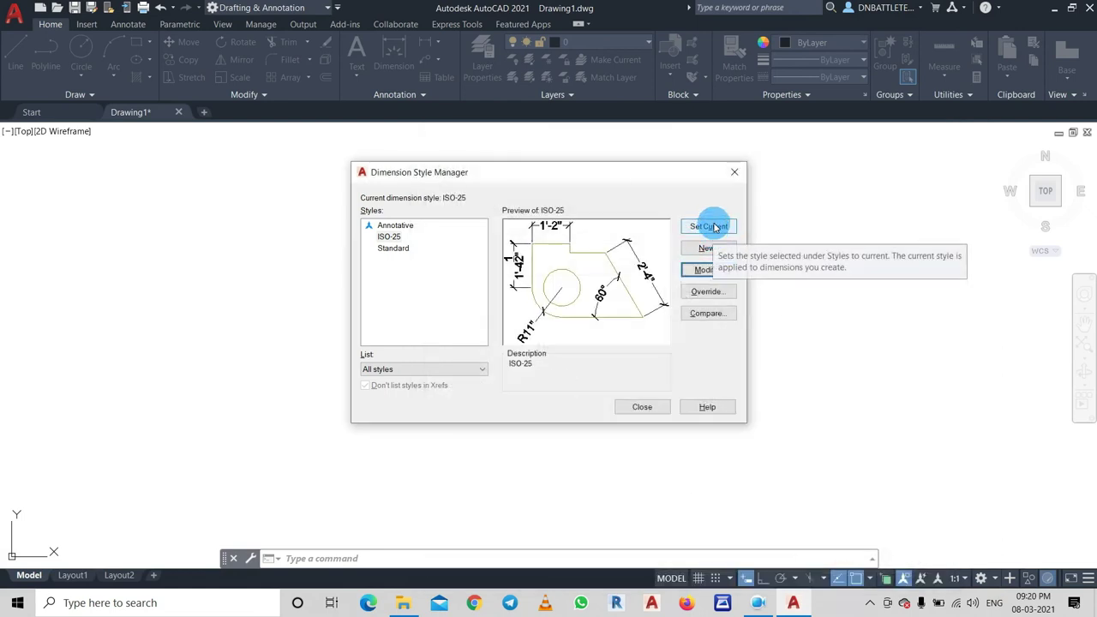
{"action": "left_click", "coordinate": [714, 227]}
{"action": "left_click", "coordinate": [648, 403]}
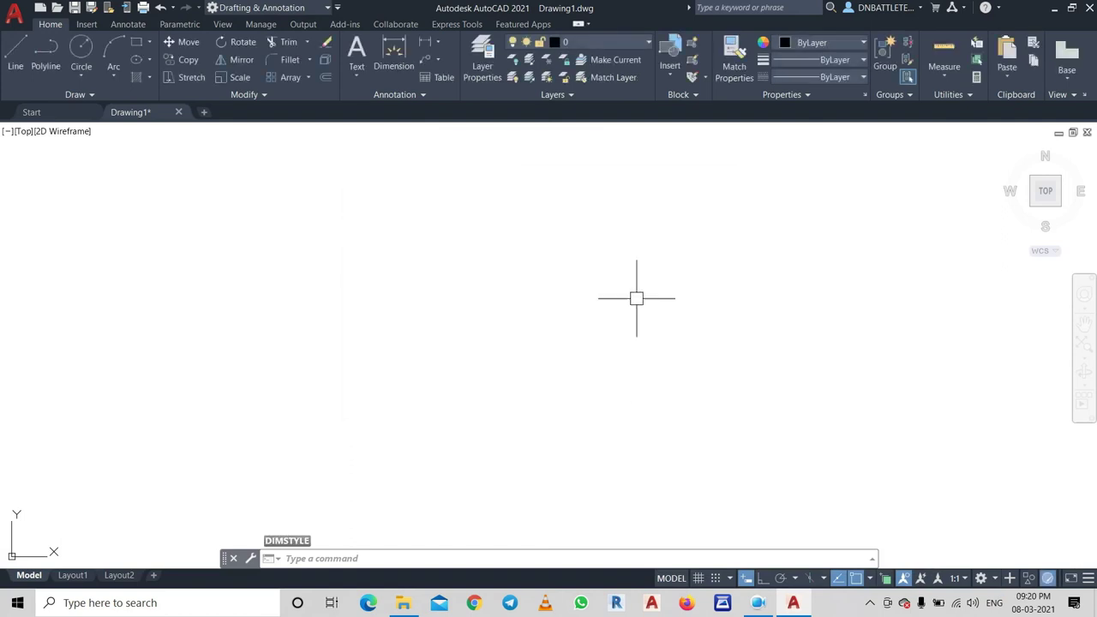
Draw one slanted 30'3" line from a picked start point using the L command
{"action": "left_click", "coordinate": [636, 298]}
{"action": "type", "text": "l"}
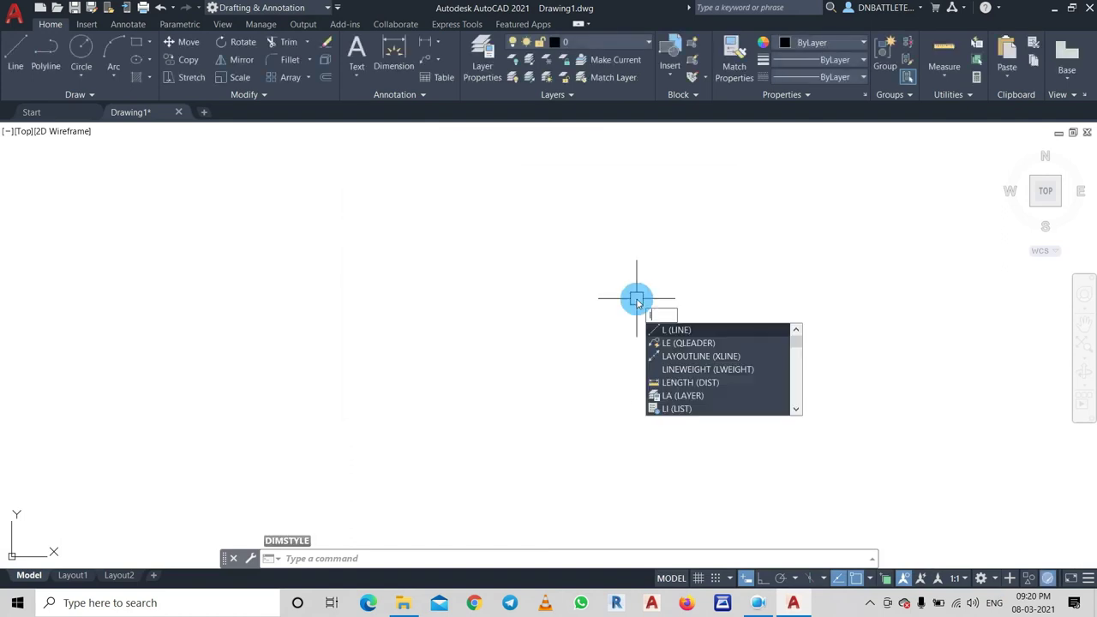
{"action": "key", "text": "Return"}
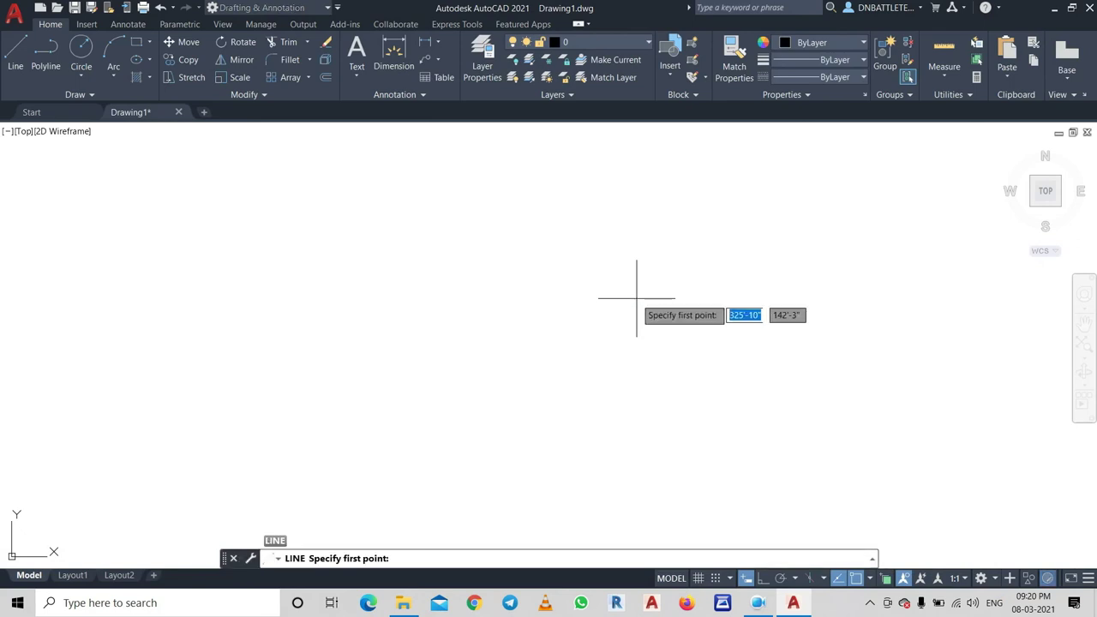
{"action": "left_click", "coordinate": [523, 237]}
{"action": "type", "text": "3"}
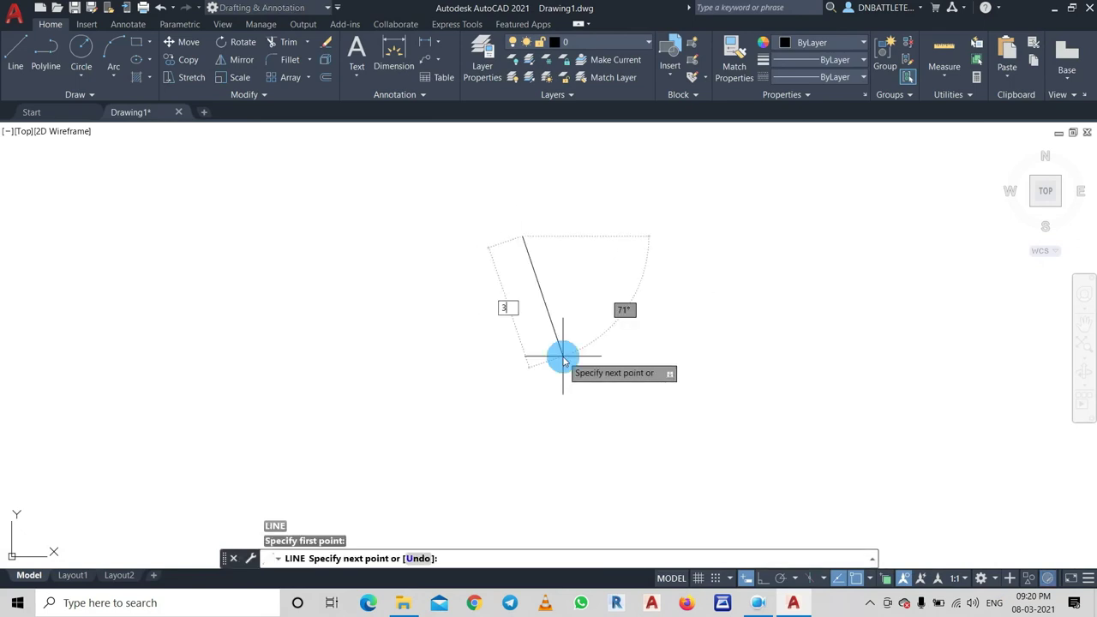
{"action": "type", "text": "0'3\""}
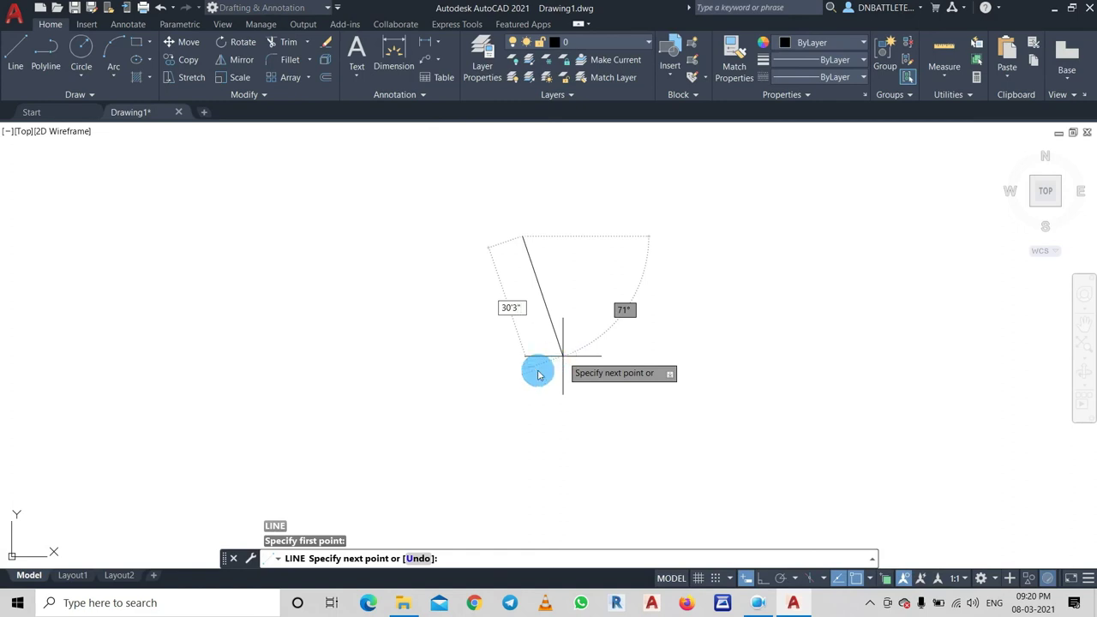
{"action": "key", "text": "Return"}
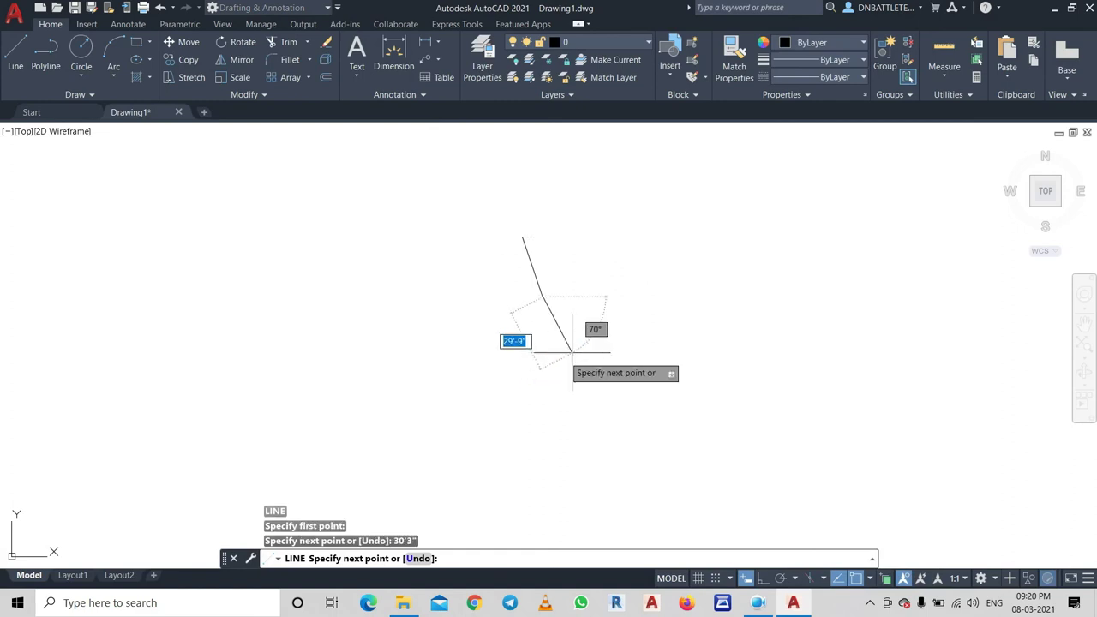
{"action": "key", "text": "Escape"}
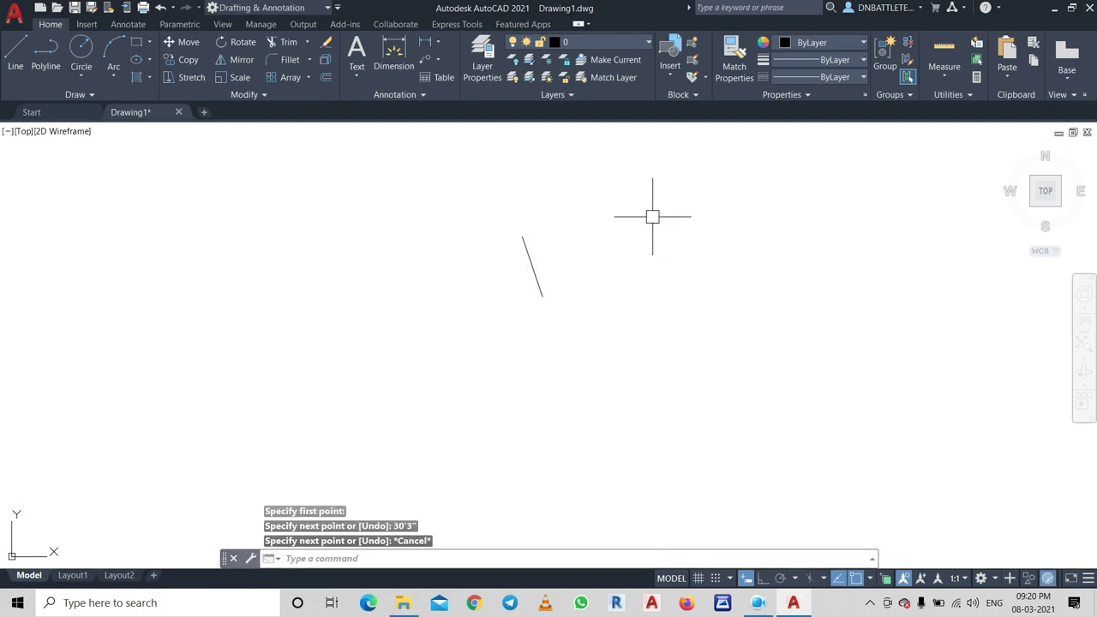
Pick the slanted line with DAL to place an aligned dimension reading 30'-3"
{"action": "type", "text": "D"}
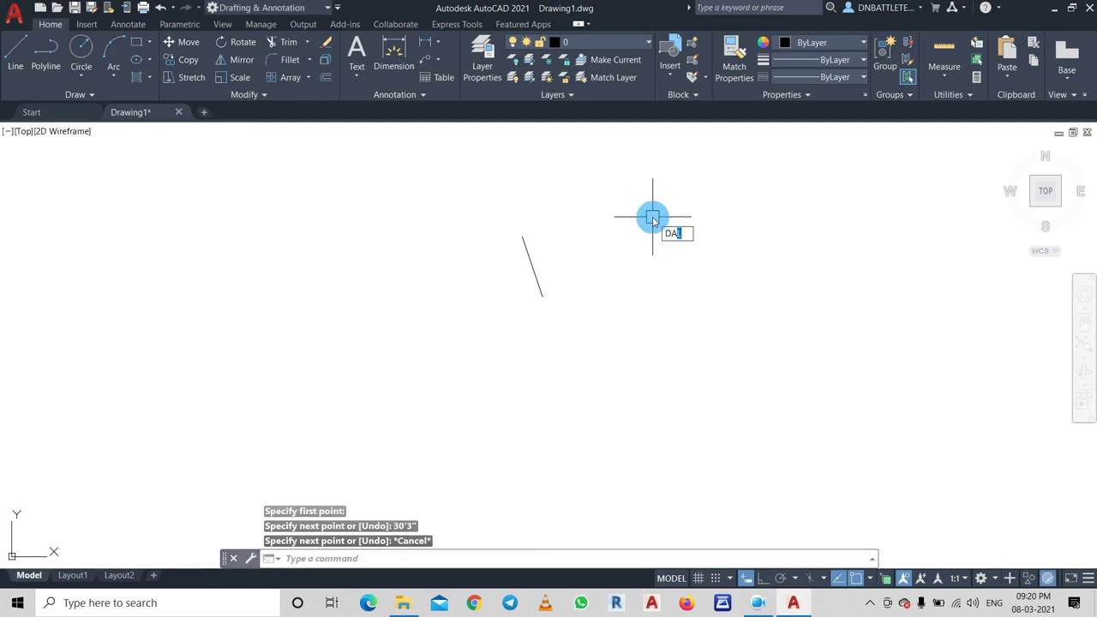
{"action": "type", "text": "AL"}
{"action": "key", "text": "Return"}
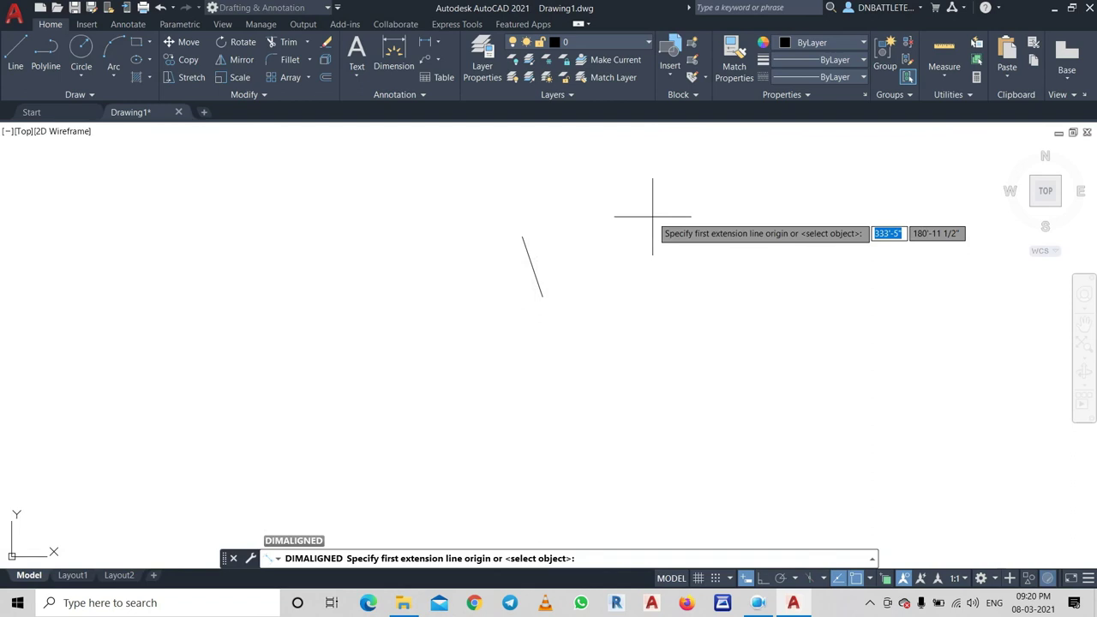
{"action": "key", "text": "Return"}
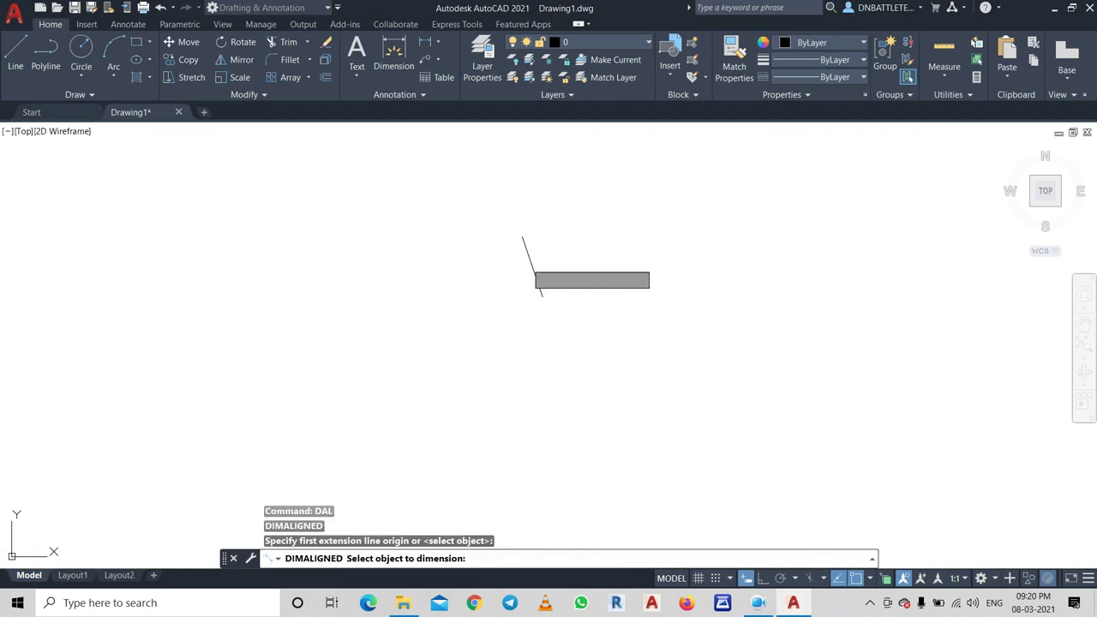
{"action": "left_click", "coordinate": [530, 262]}
{"action": "scroll", "coordinate": [504, 272], "scroll_direction": "up", "scroll_amount": 2}
{"action": "scroll", "coordinate": [509, 245], "scroll_direction": "up", "scroll_amount": 3}
{"action": "scroll", "coordinate": [487, 179], "scroll_direction": "up", "scroll_amount": 2}
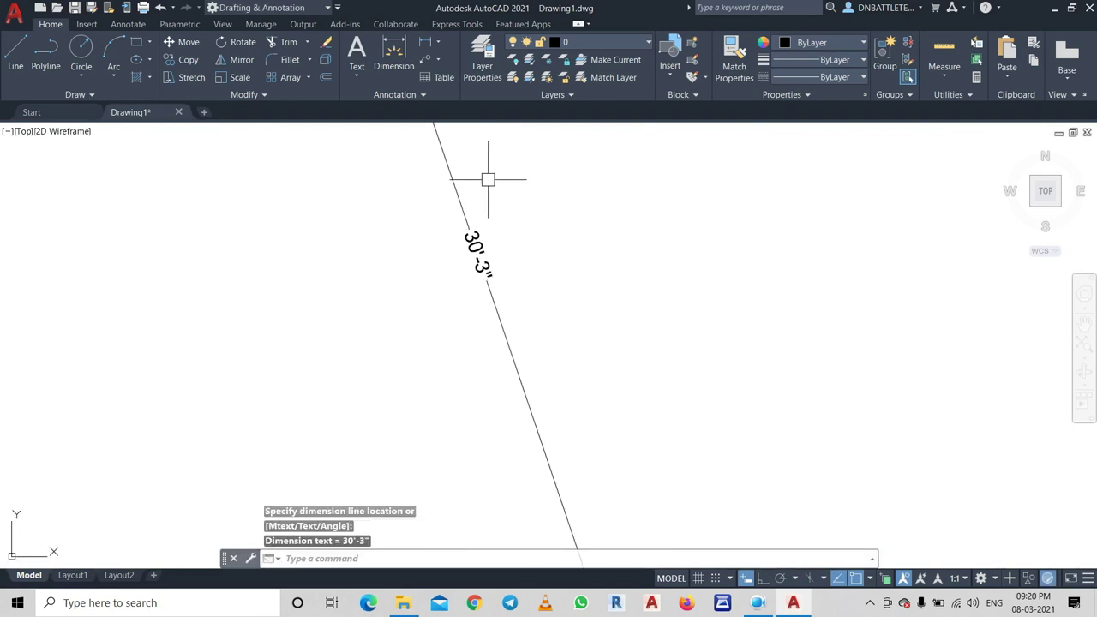
{"action": "scroll", "coordinate": [487, 179], "scroll_direction": "up", "scroll_amount": 2}
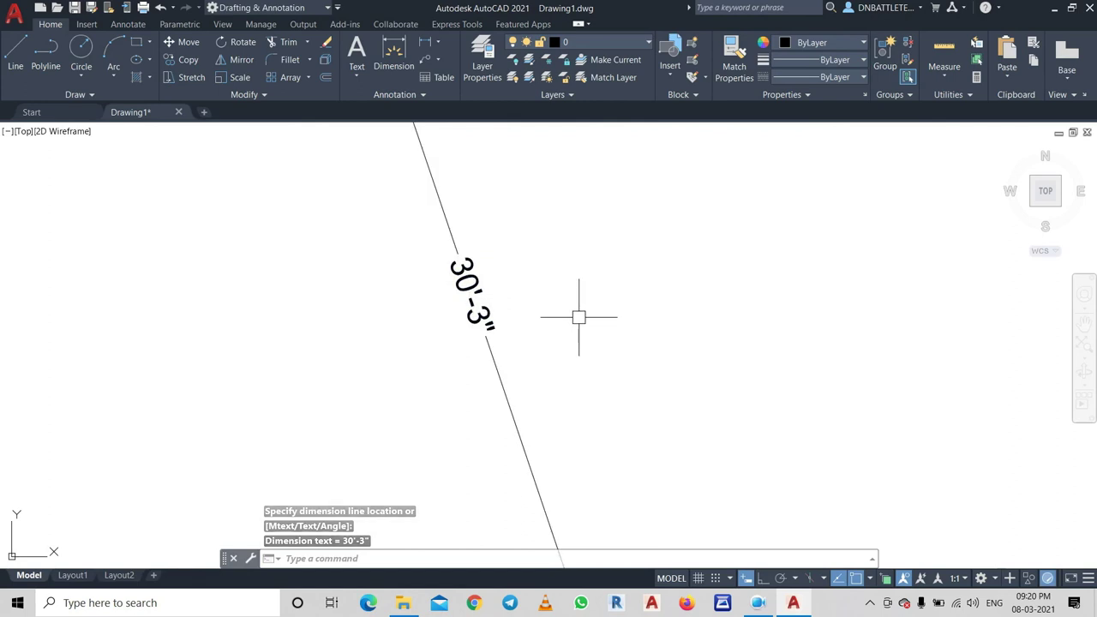